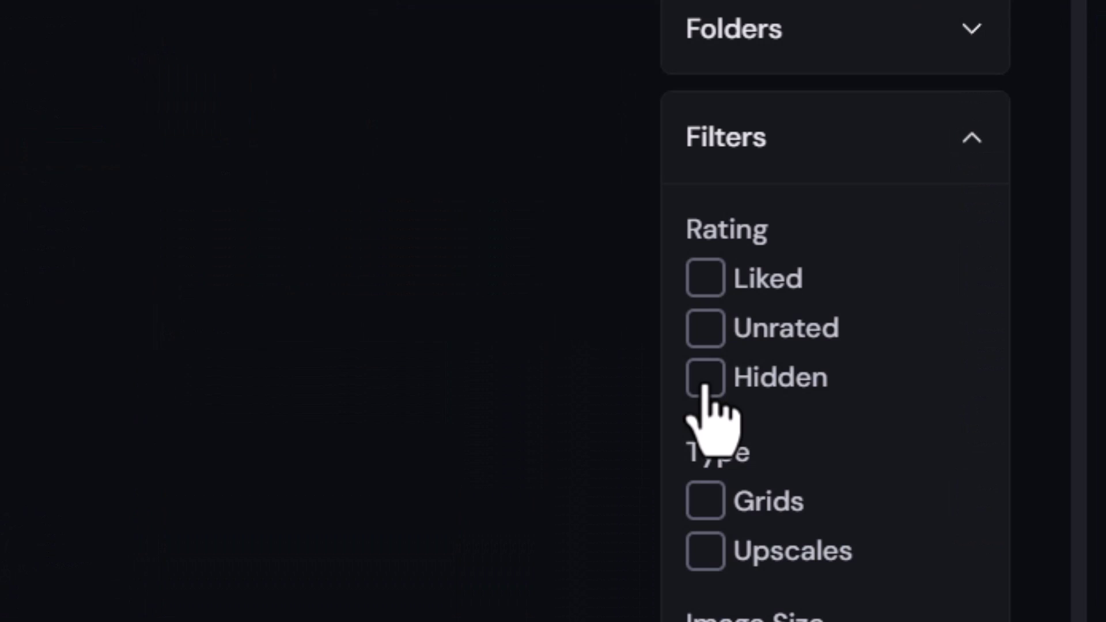
Step: Tick the Hidden rating filter in Organize and scroll through the hidden images
{"action": "left_click", "coordinate": [960, 224]}
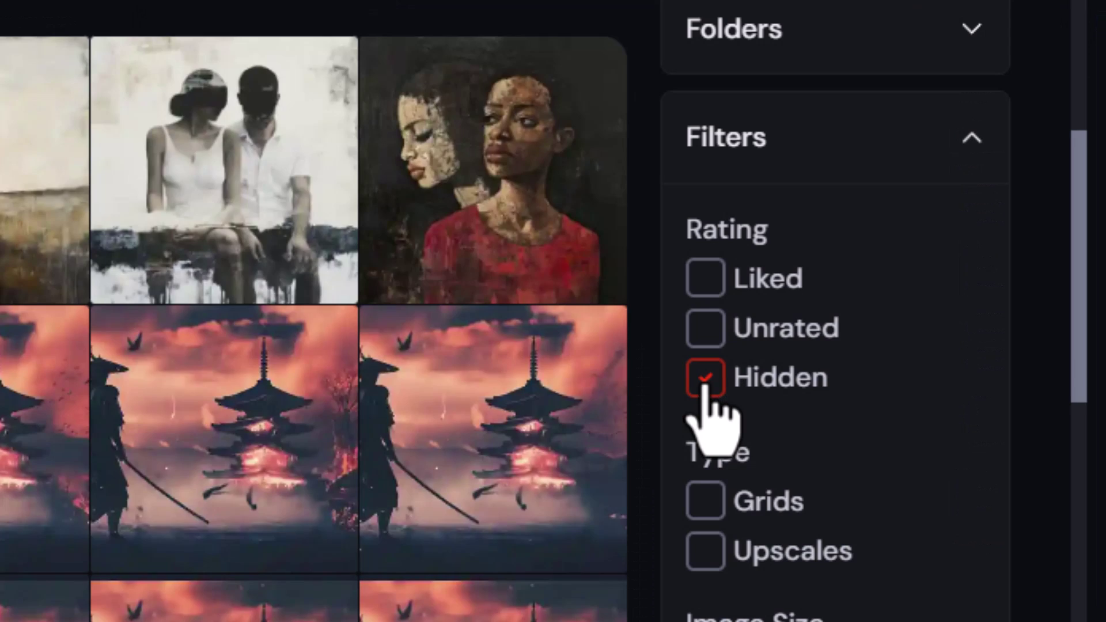
{"action": "scroll", "coordinate": [313, 288], "scroll_direction": "down", "scroll_amount": 5}
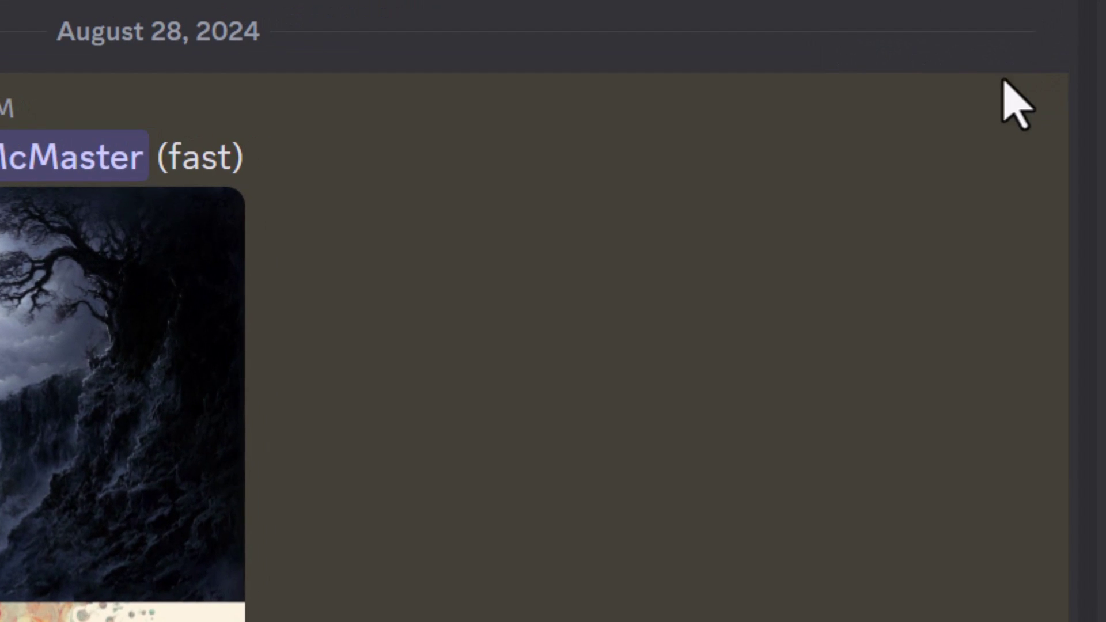
Step: React with ❌ to both the image grid message and its upscale to delete them
{"action": "left_click", "coordinate": [996, 95]}
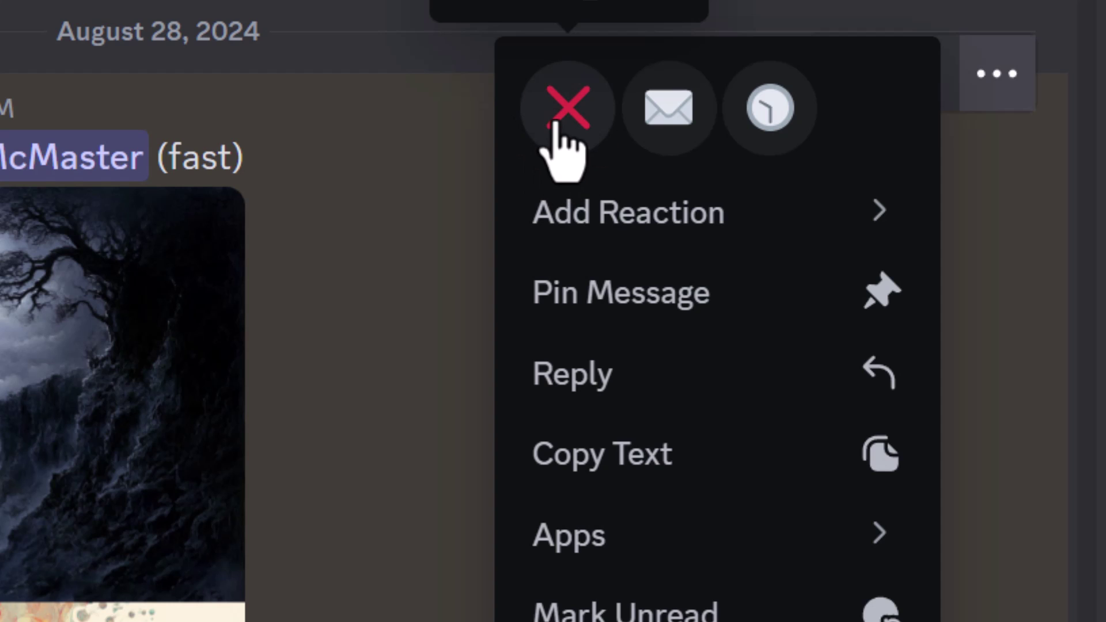
{"action": "mouse_move", "coordinate": [578, 213]}
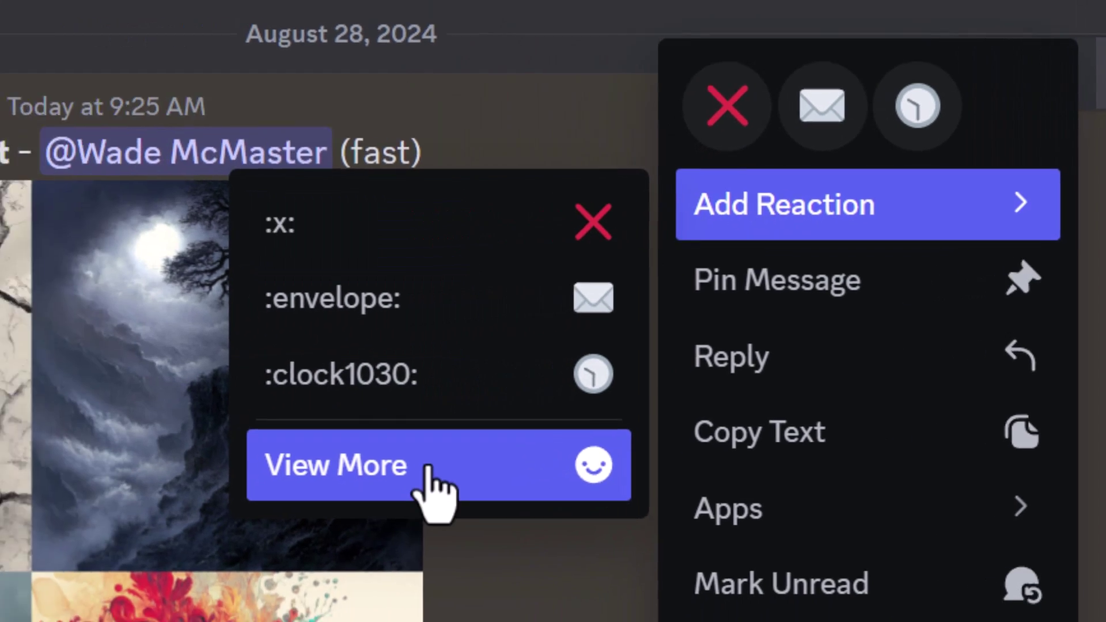
{"action": "left_click", "coordinate": [242, 508]}
{"action": "type", "text": "x"}
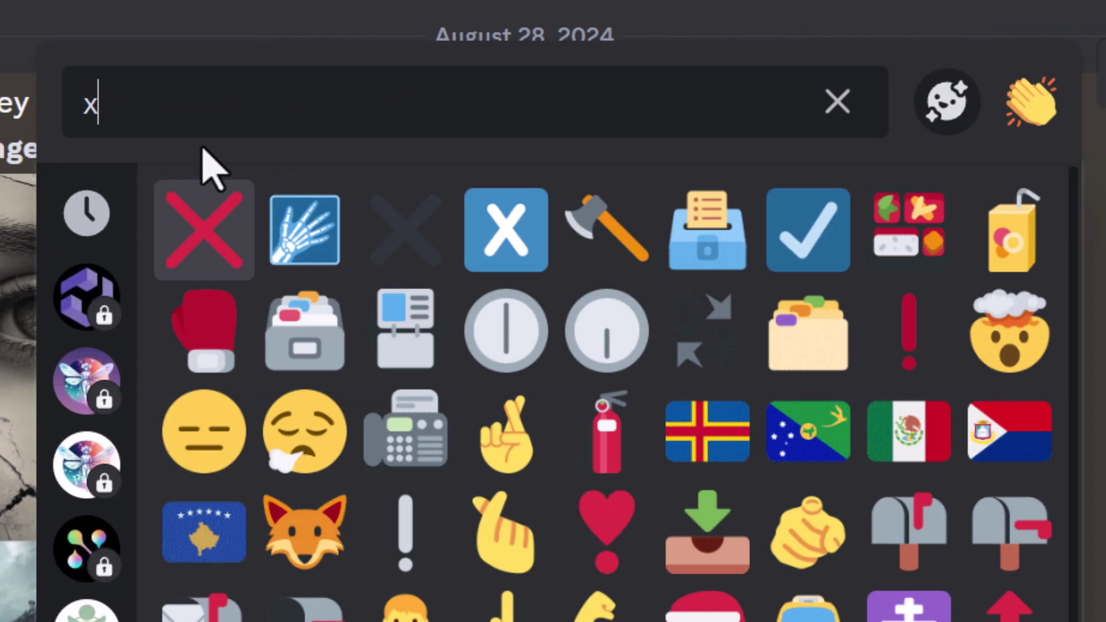
{"action": "left_click", "coordinate": [209, 247]}
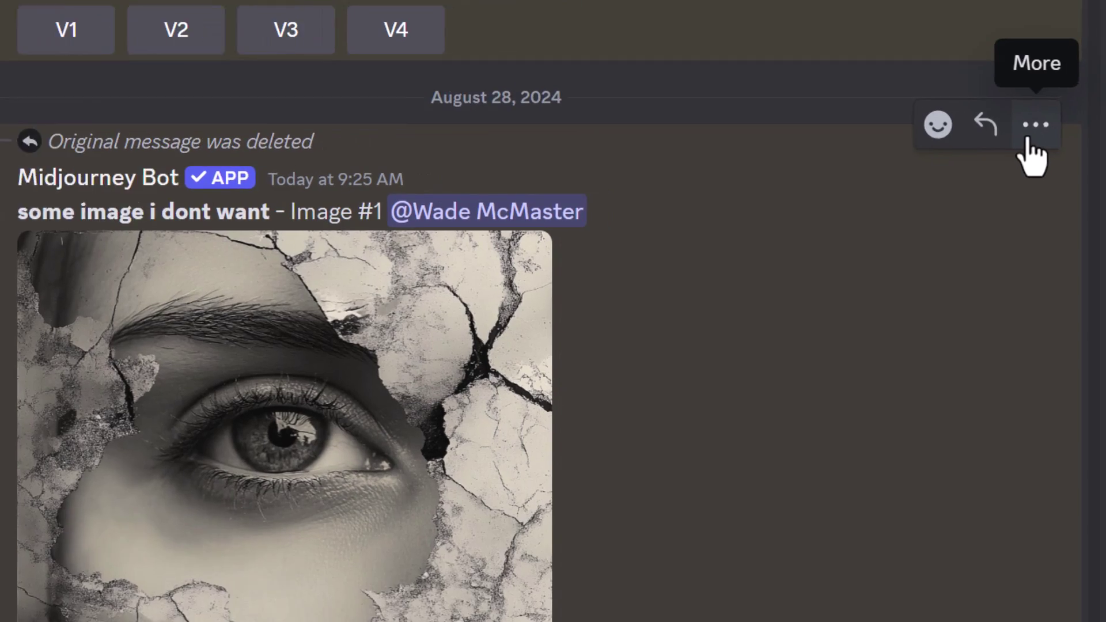
{"action": "left_click", "coordinate": [1028, 137]}
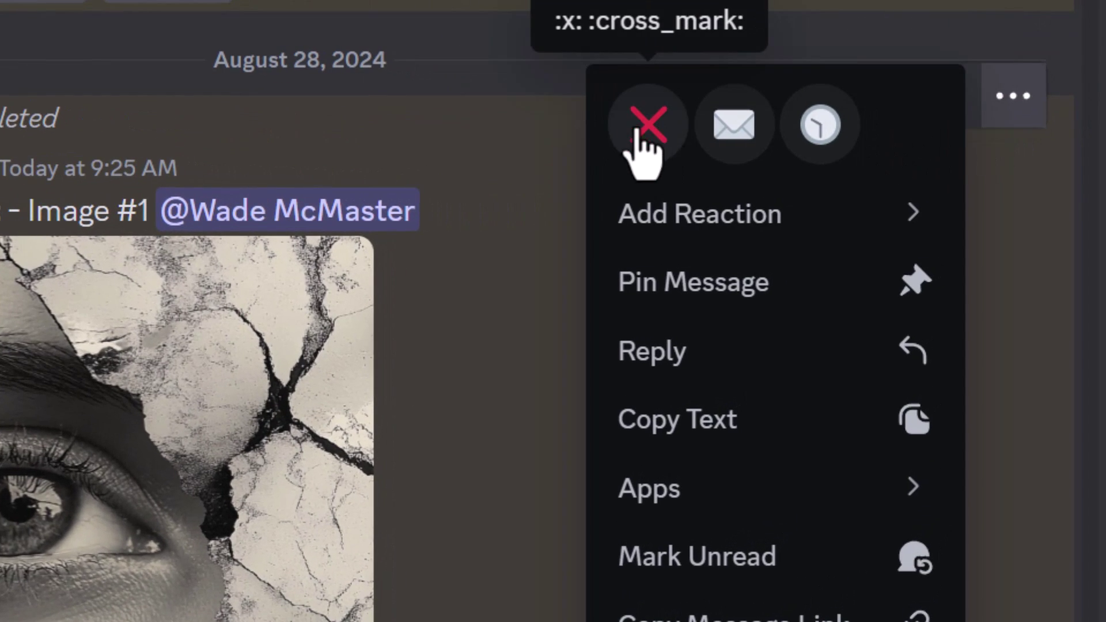
{"action": "left_click", "coordinate": [650, 128]}
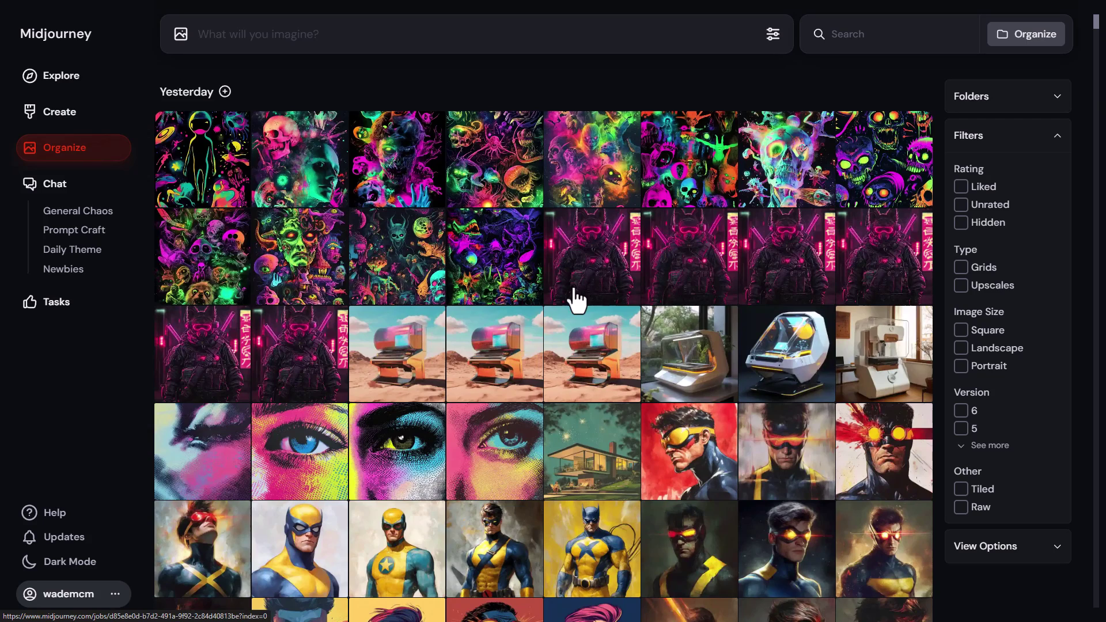
Step: Hide one Tokyo neon-sign alley image in the 23 Aug 2024 group from its detail view
{"action": "scroll", "coordinate": [575, 302], "scroll_direction": "down", "scroll_amount": 10}
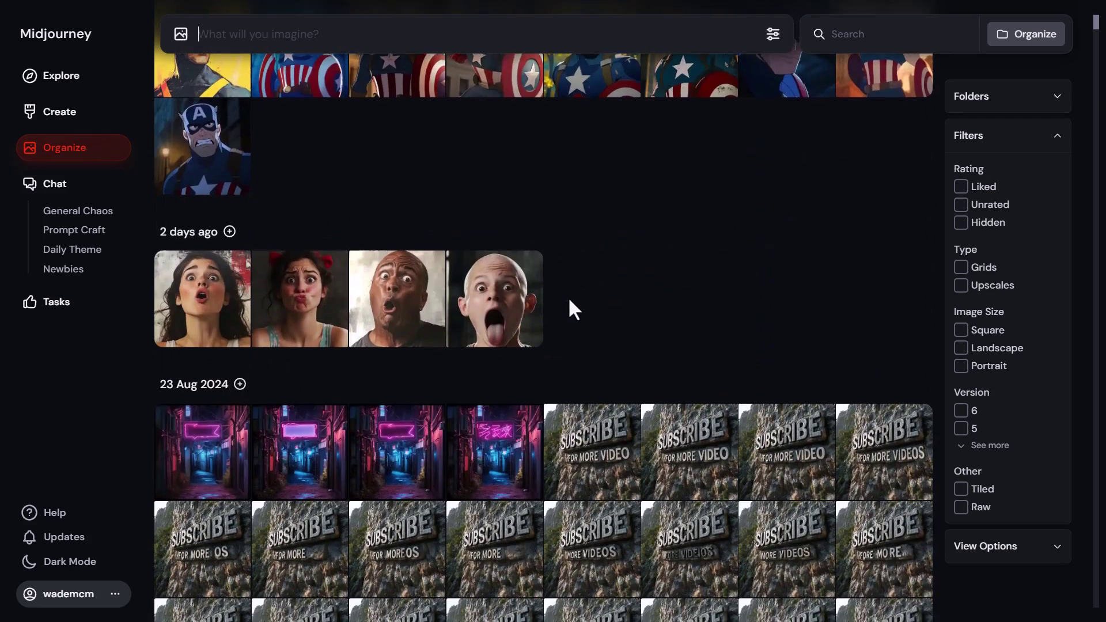
{"action": "scroll", "coordinate": [569, 302], "scroll_direction": "down", "scroll_amount": 7}
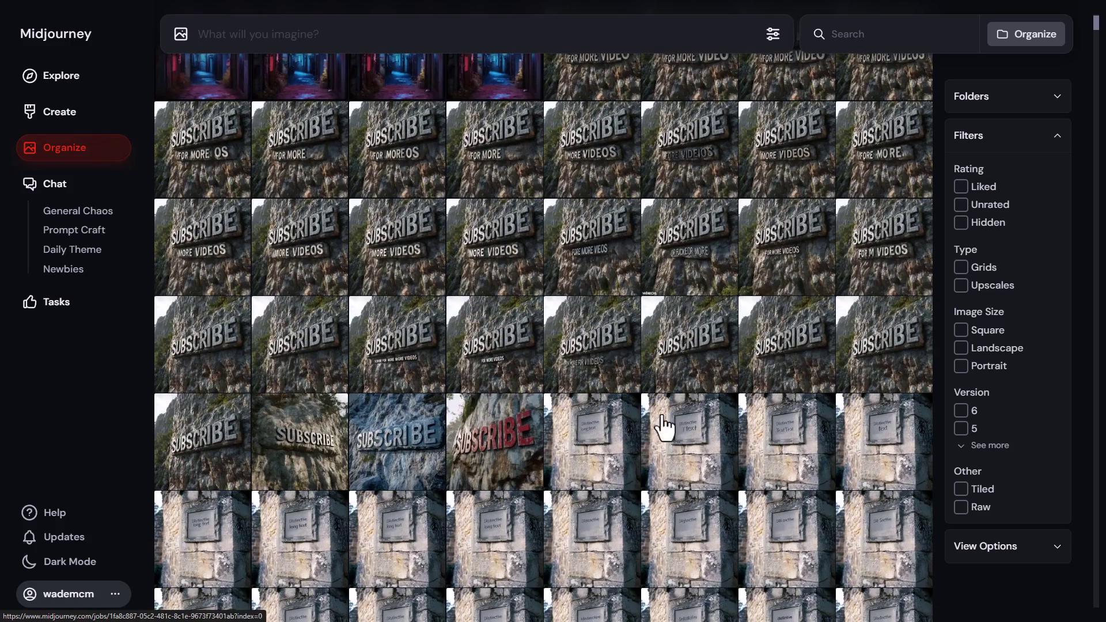
{"action": "scroll", "coordinate": [518, 346], "scroll_direction": "down", "scroll_amount": 4}
{"action": "scroll", "coordinate": [553, 390], "scroll_direction": "up", "scroll_amount": 12}
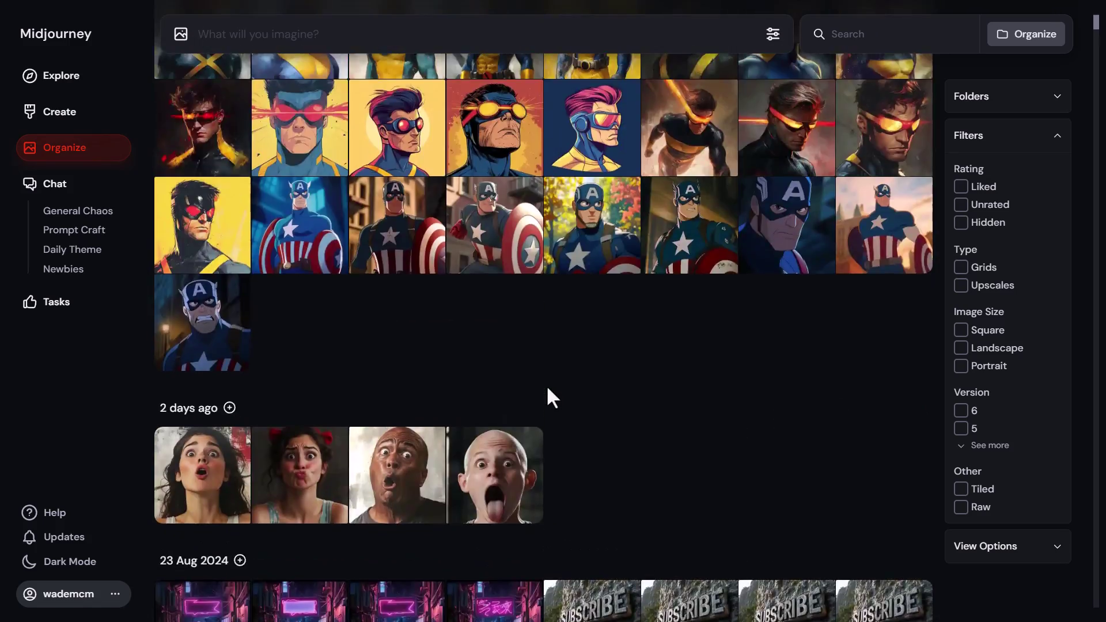
{"action": "scroll", "coordinate": [551, 397], "scroll_direction": "down", "scroll_amount": 5}
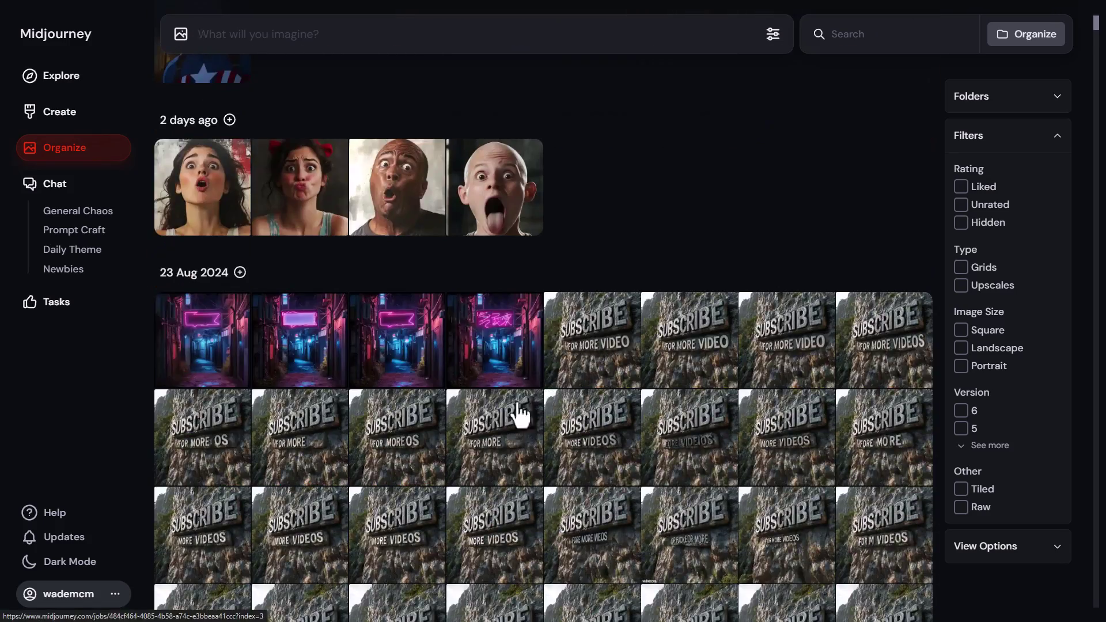
{"action": "left_click", "coordinate": [297, 336]}
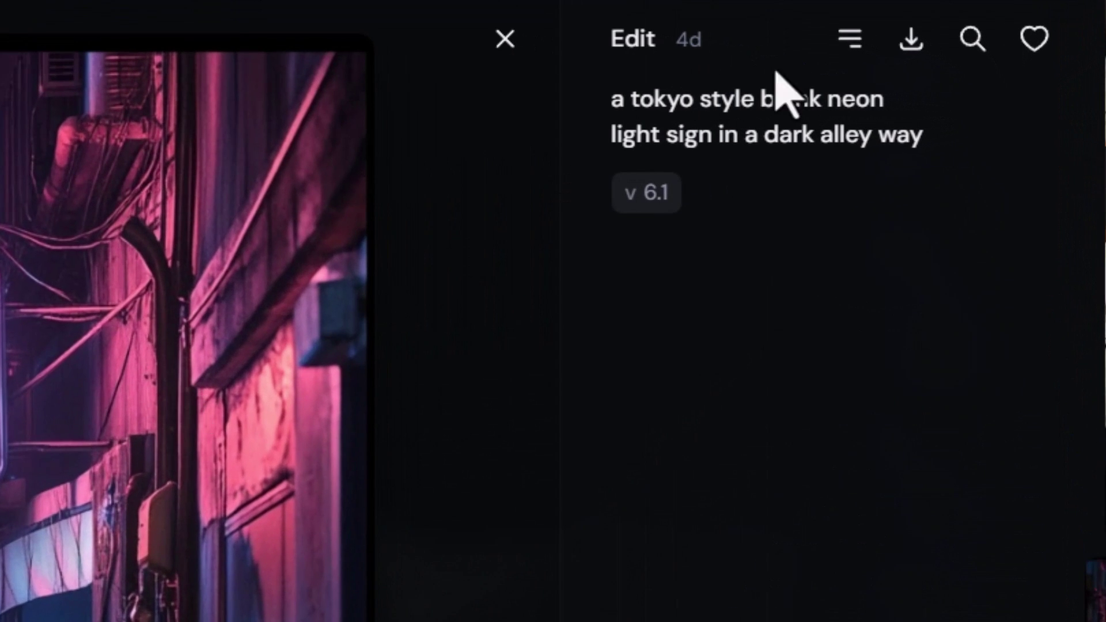
{"action": "left_click", "coordinate": [850, 39]}
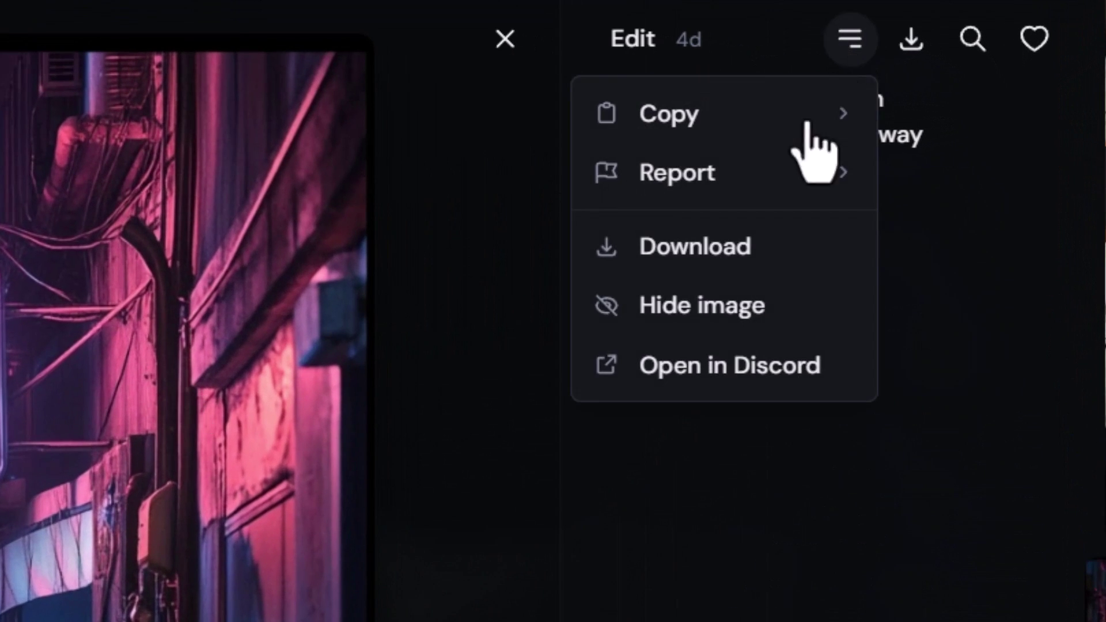
{"action": "left_click", "coordinate": [712, 308]}
{"action": "left_click", "coordinate": [504, 39]}
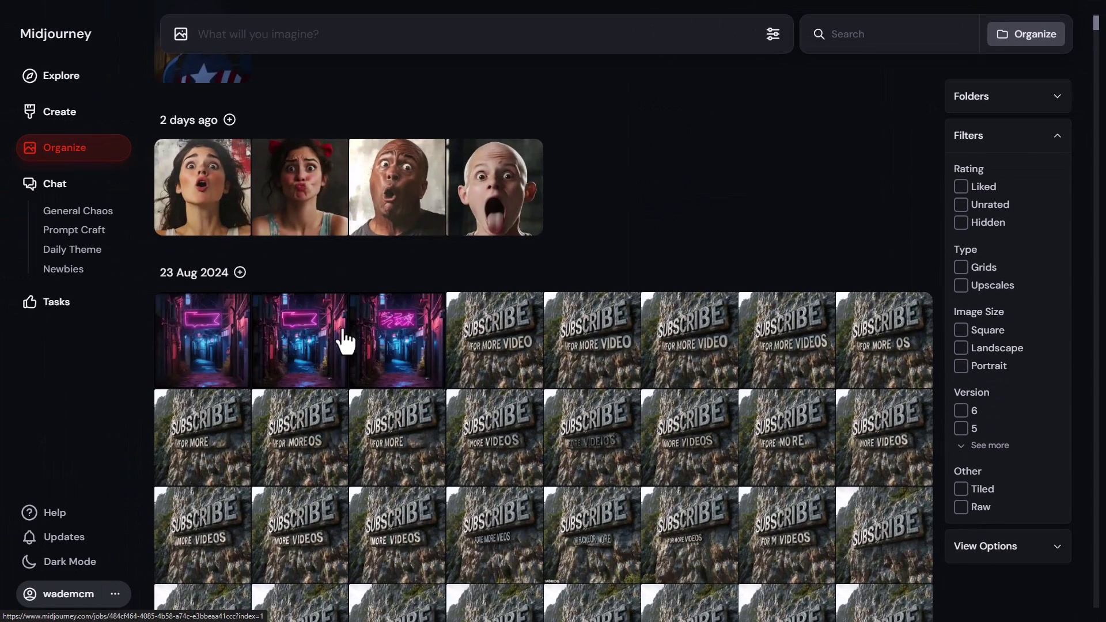
Step: Select all 23 Aug 2024 images, check their available actions, then clear the selection
{"action": "scroll", "coordinate": [509, 334], "scroll_direction": "down", "scroll_amount": 2}
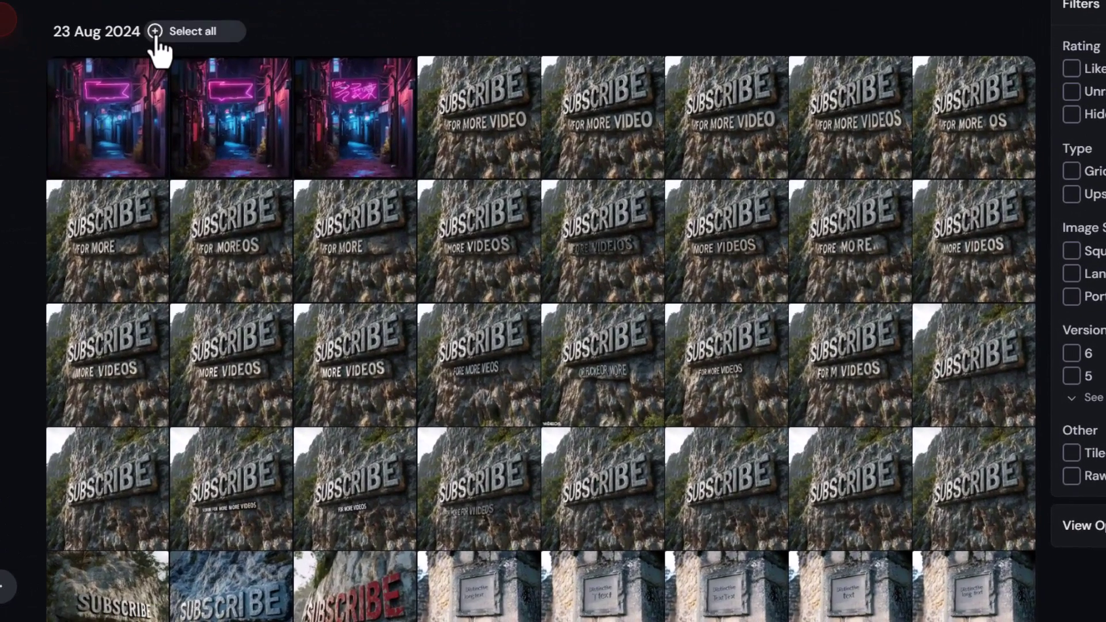
{"action": "left_click", "coordinate": [240, 158]}
{"action": "right_click", "coordinate": [238, 91]}
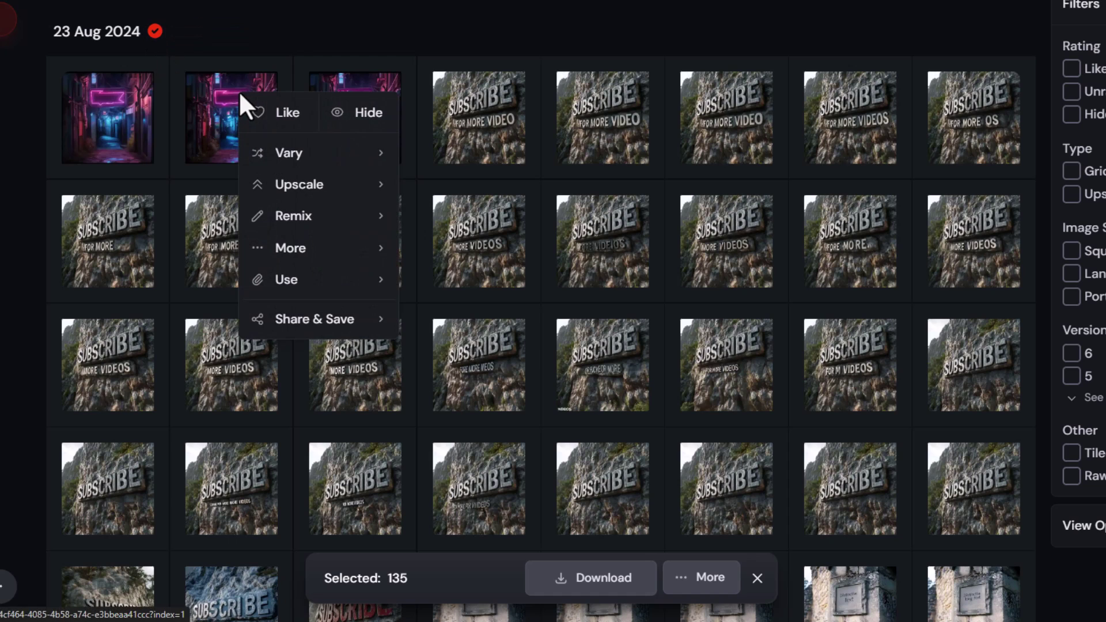
{"action": "key", "text": "Escape"}
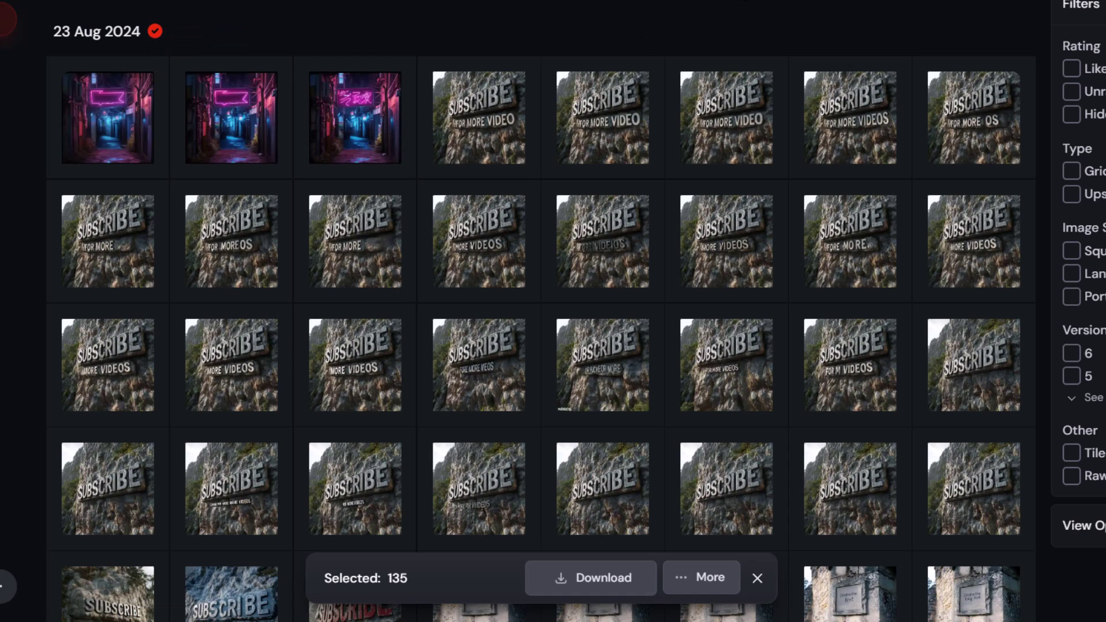
{"action": "left_click", "coordinate": [153, 32]}
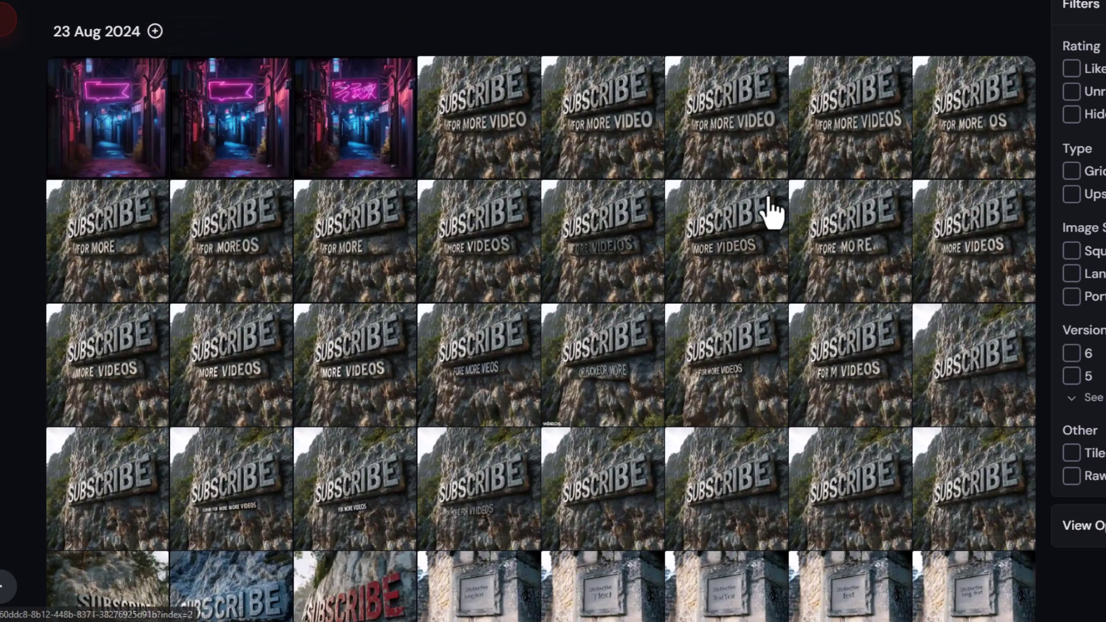
Step: Select 24 Subscribe images and hide them through the More menu
{"action": "scroll", "coordinate": [950, 386], "scroll_direction": "down", "scroll_amount": 3}
{"action": "left_click", "coordinate": [977, 353]}
{"action": "left_click", "coordinate": [893, 360]}
{"action": "left_click_drag", "start_coordinate": [965, 236], "coordinate": [103, 340]}
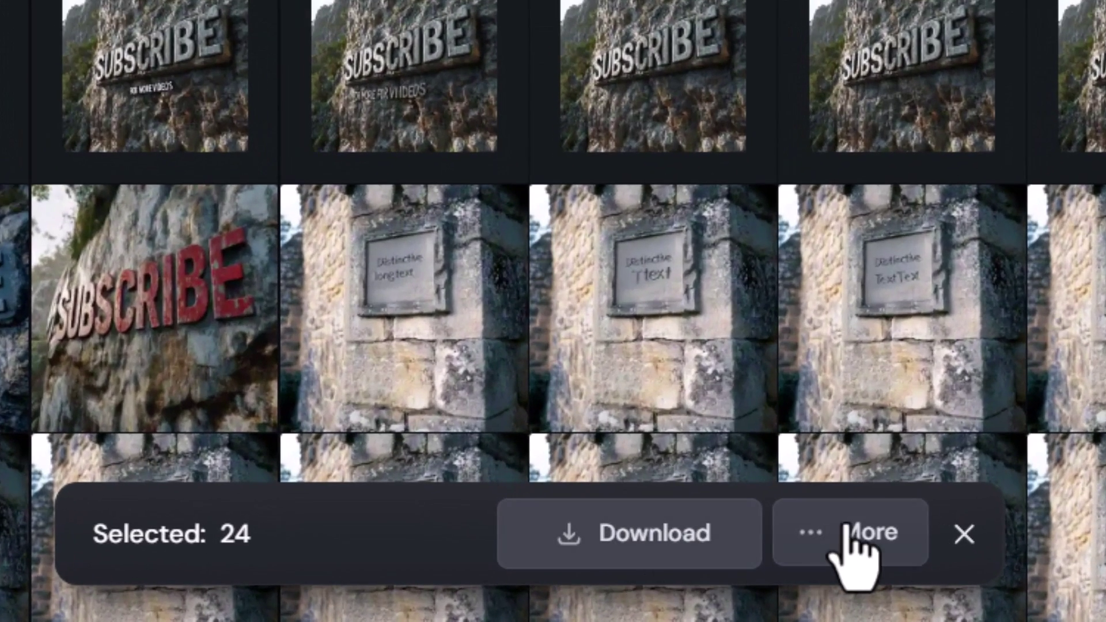
{"action": "left_click", "coordinate": [698, 574]}
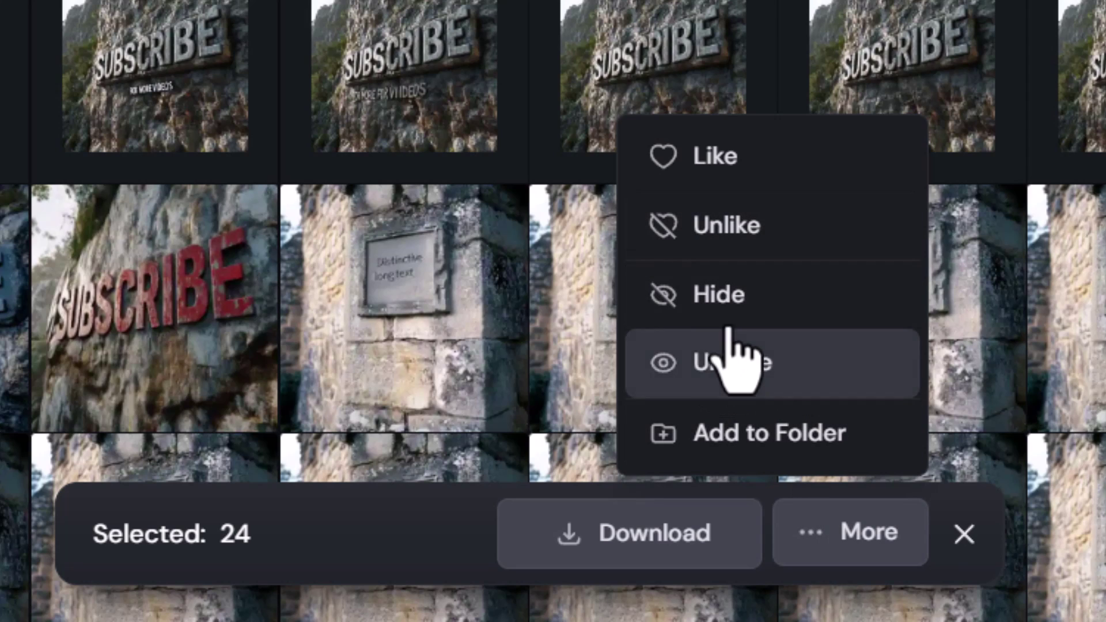
{"action": "left_click", "coordinate": [675, 303]}
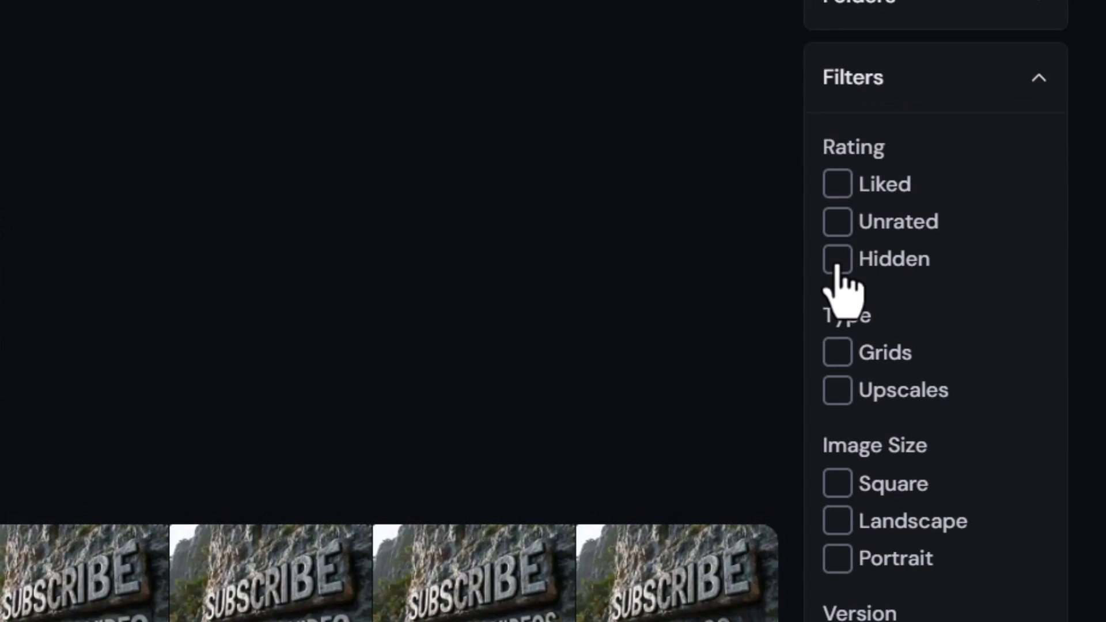
Step: Review hidden images, unhide 20 SUBSCRIBE images, then untick the Hidden filter
{"action": "left_click", "coordinate": [838, 262]}
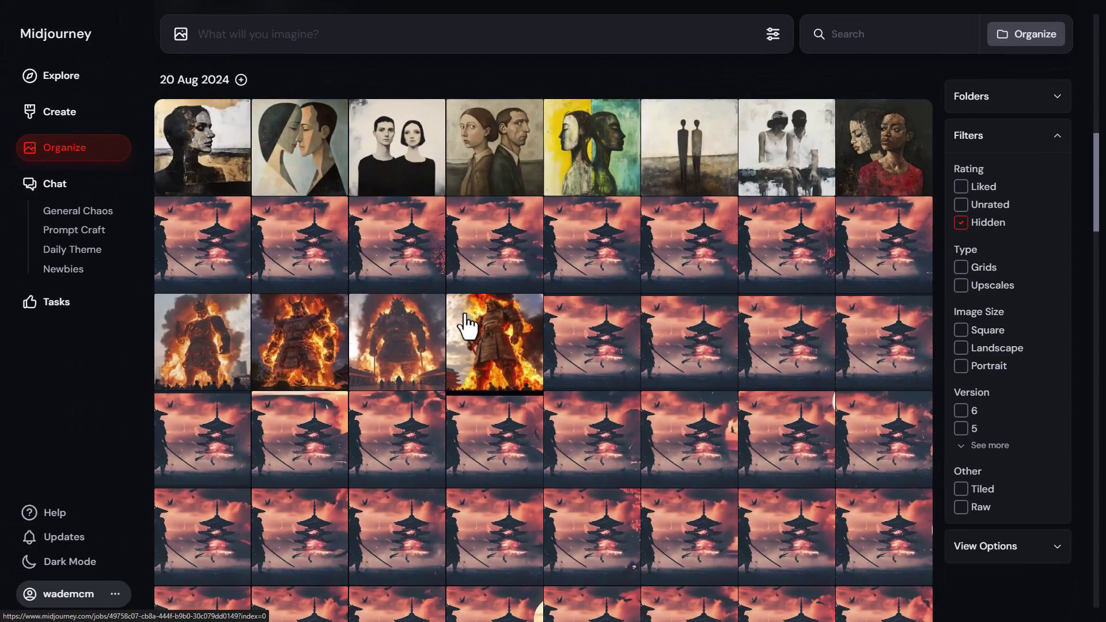
{"action": "scroll", "coordinate": [465, 323], "scroll_direction": "down", "scroll_amount": 5}
{"action": "scroll", "coordinate": [465, 326], "scroll_direction": "up", "scroll_amount": 6}
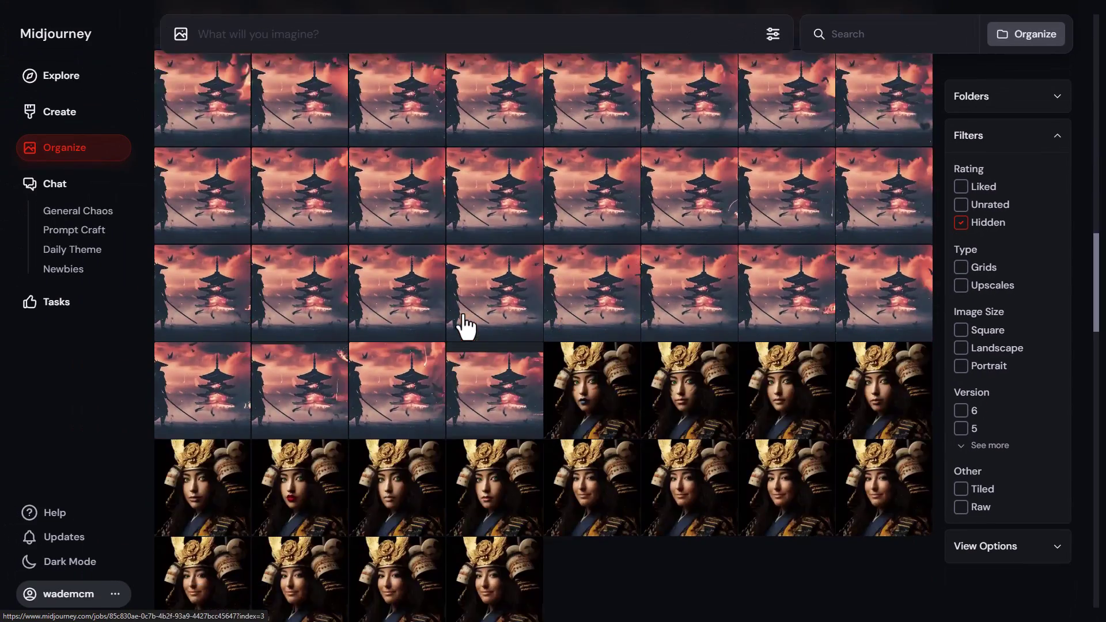
{"action": "scroll", "coordinate": [461, 300], "scroll_direction": "up", "scroll_amount": 5}
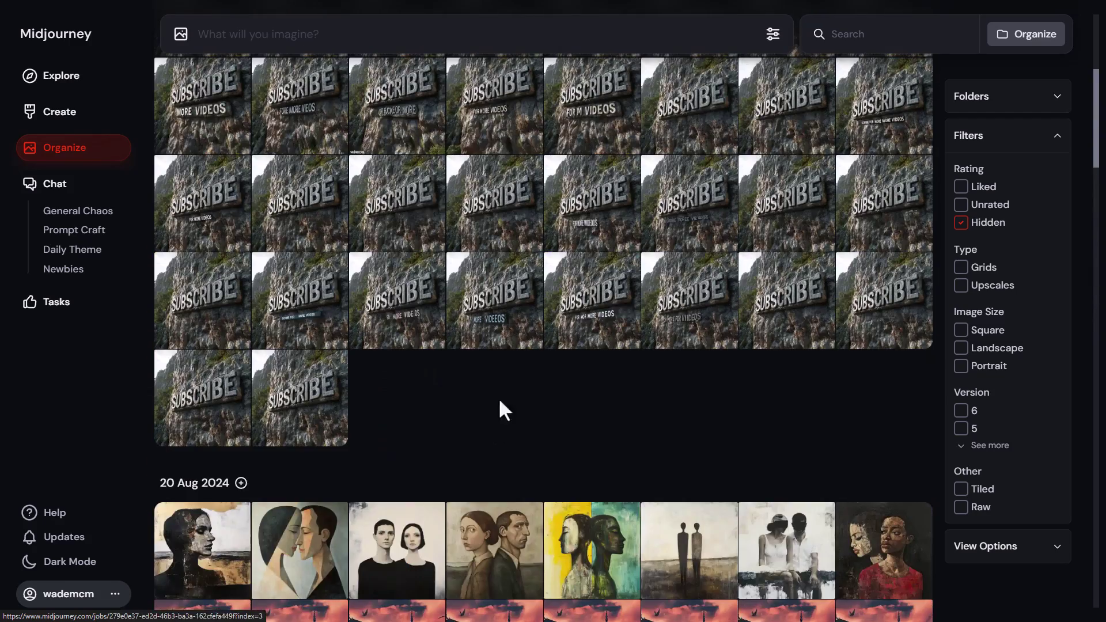
{"action": "scroll", "coordinate": [466, 476], "scroll_direction": "up", "scroll_amount": 6}
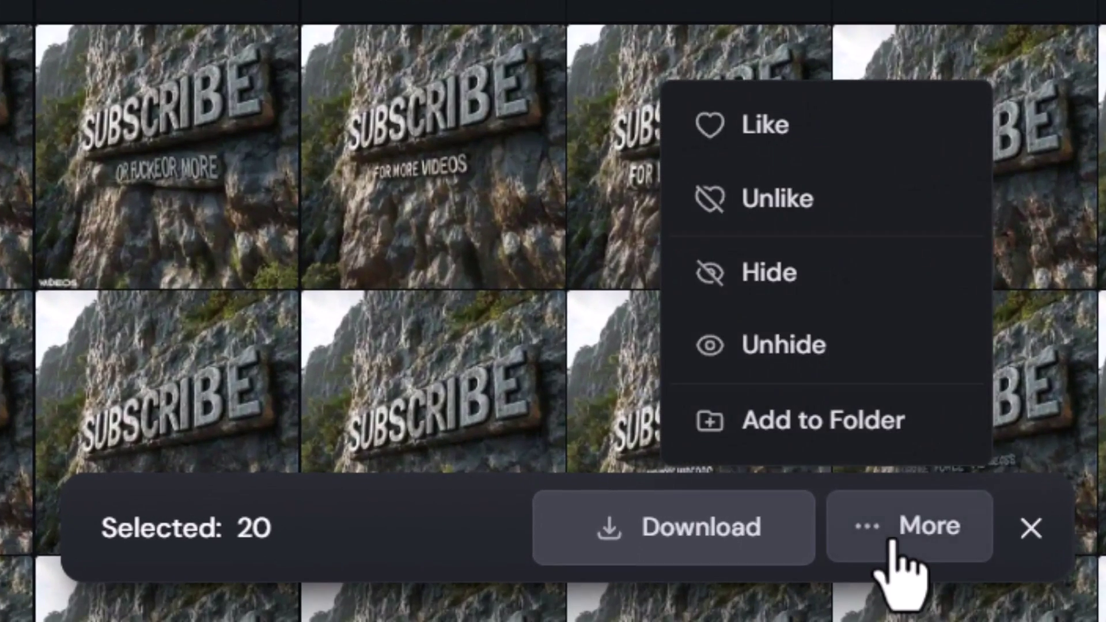
{"action": "left_click", "coordinate": [779, 369]}
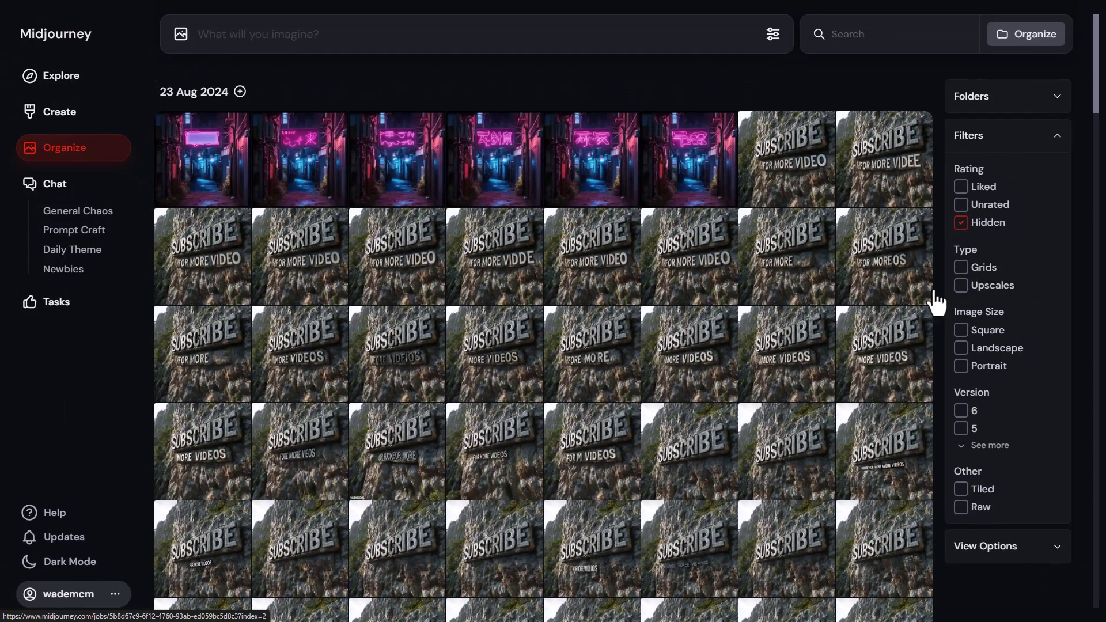
{"action": "left_click", "coordinate": [960, 222]}
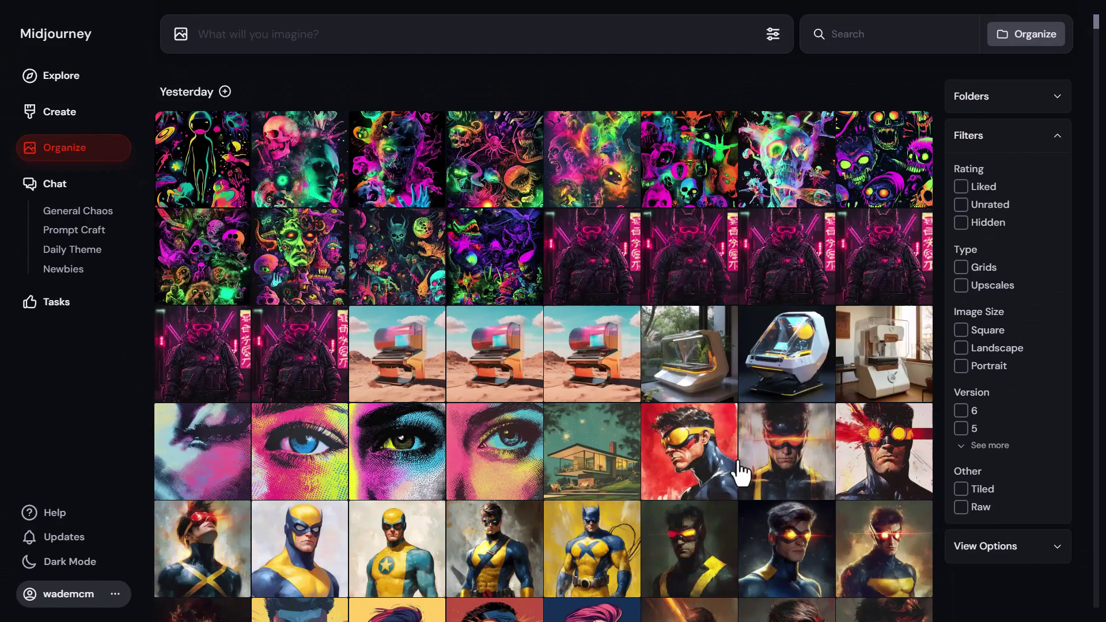
Step: Toggle the Liked filter on and off, then briefly view only Upscales before clearing it
{"action": "scroll", "coordinate": [740, 472], "scroll_direction": "down", "scroll_amount": 15}
{"action": "scroll", "coordinate": [735, 482], "scroll_direction": "down", "scroll_amount": 4}
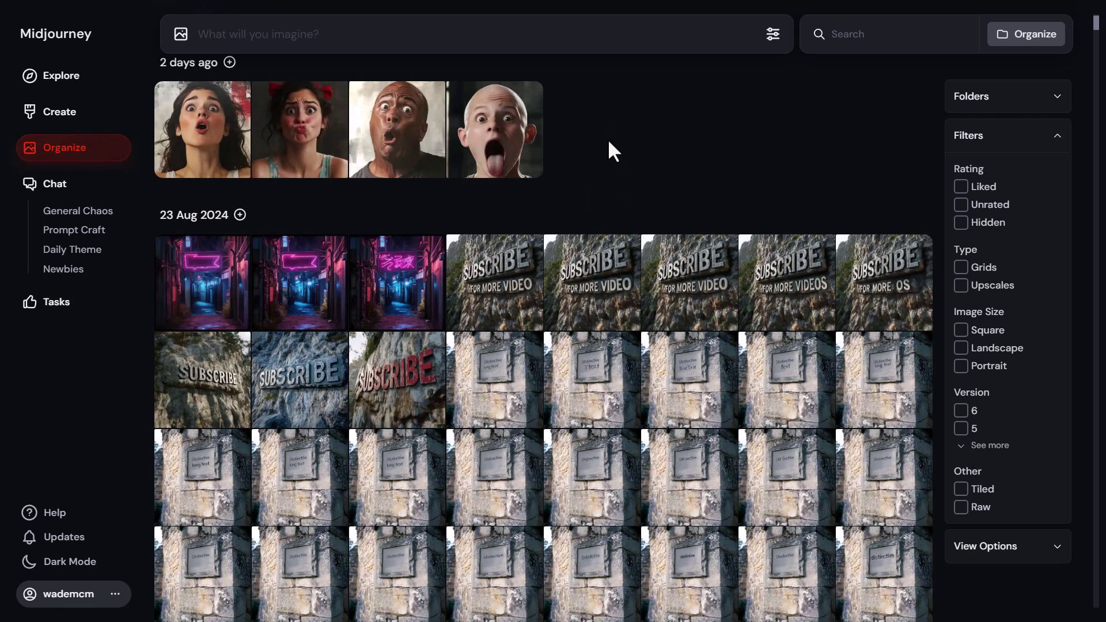
{"action": "scroll", "coordinate": [605, 167], "scroll_direction": "up", "scroll_amount": 10}
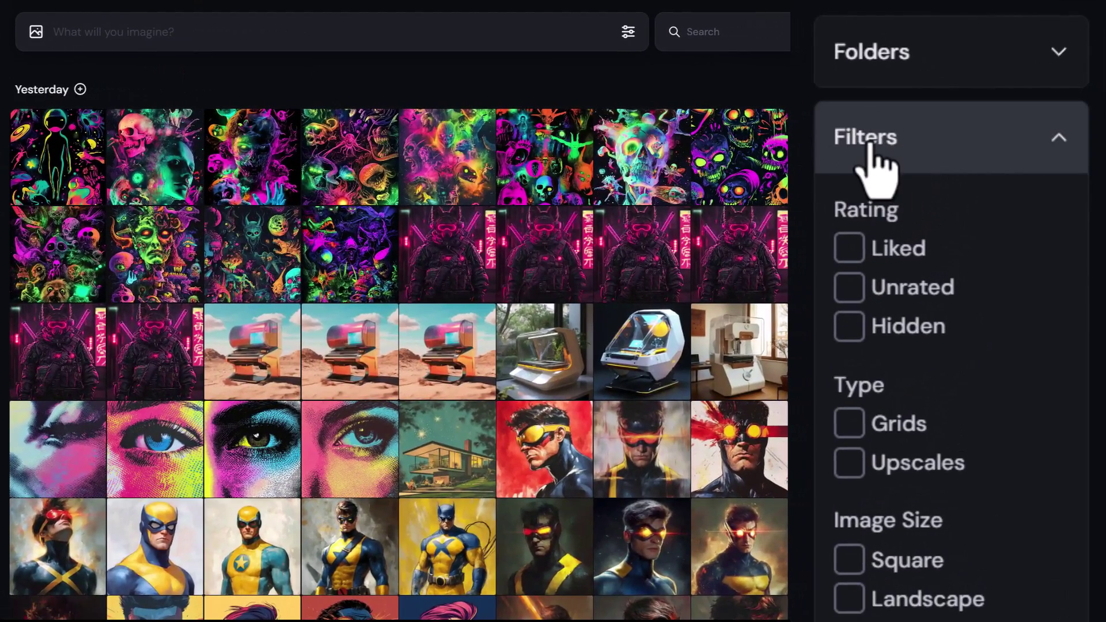
{"action": "left_click", "coordinate": [849, 248]}
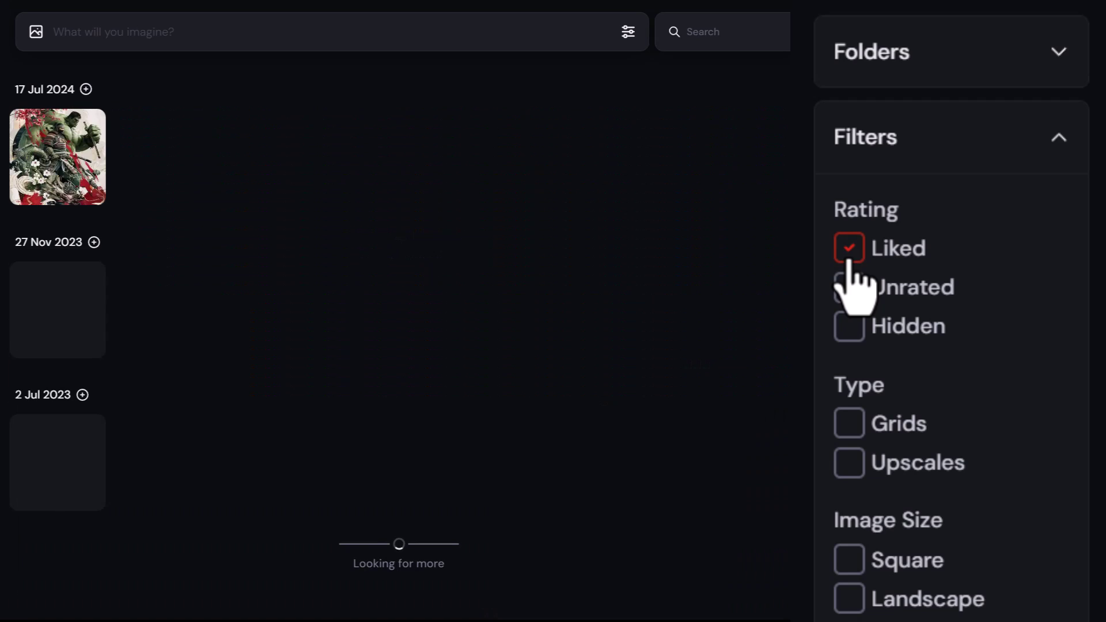
{"action": "left_click", "coordinate": [848, 258]}
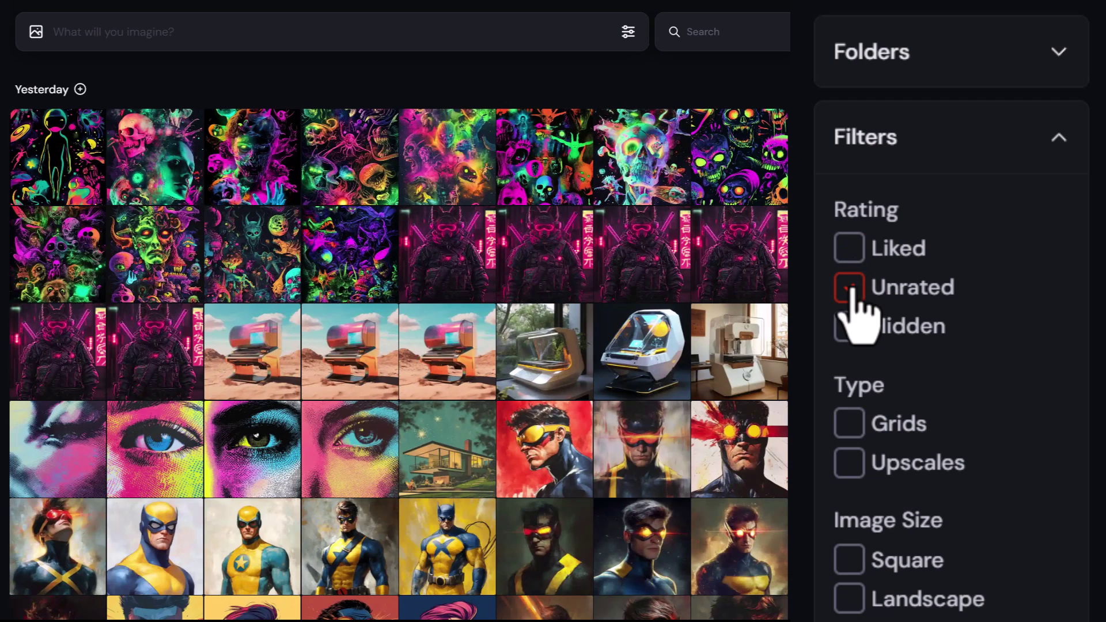
{"action": "left_click", "coordinate": [851, 467]}
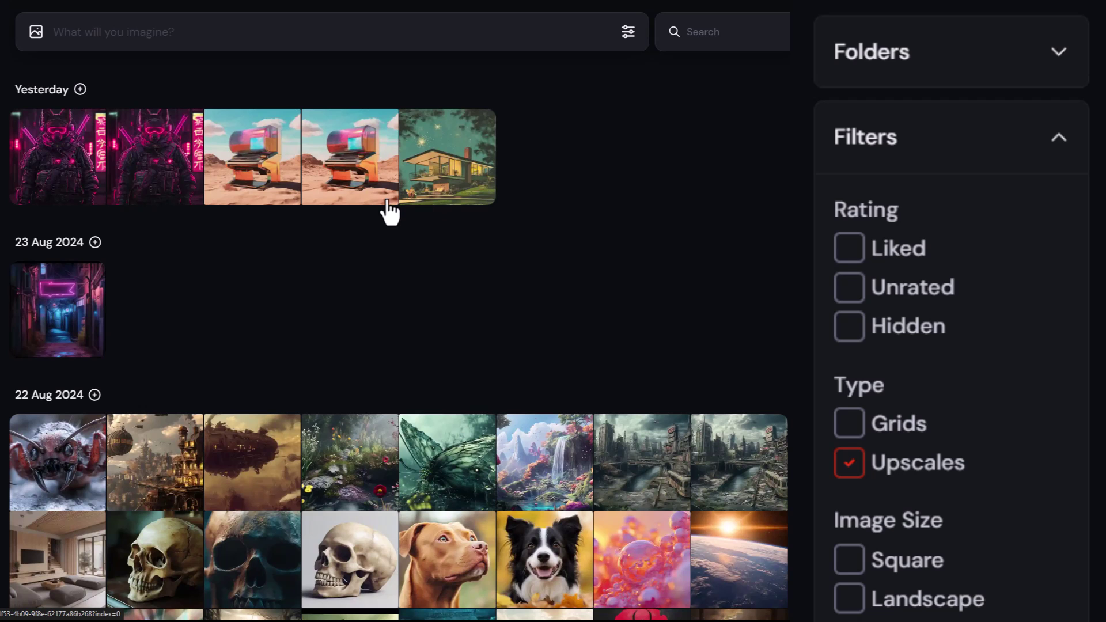
{"action": "scroll", "coordinate": [361, 210], "scroll_direction": "down", "scroll_amount": 15}
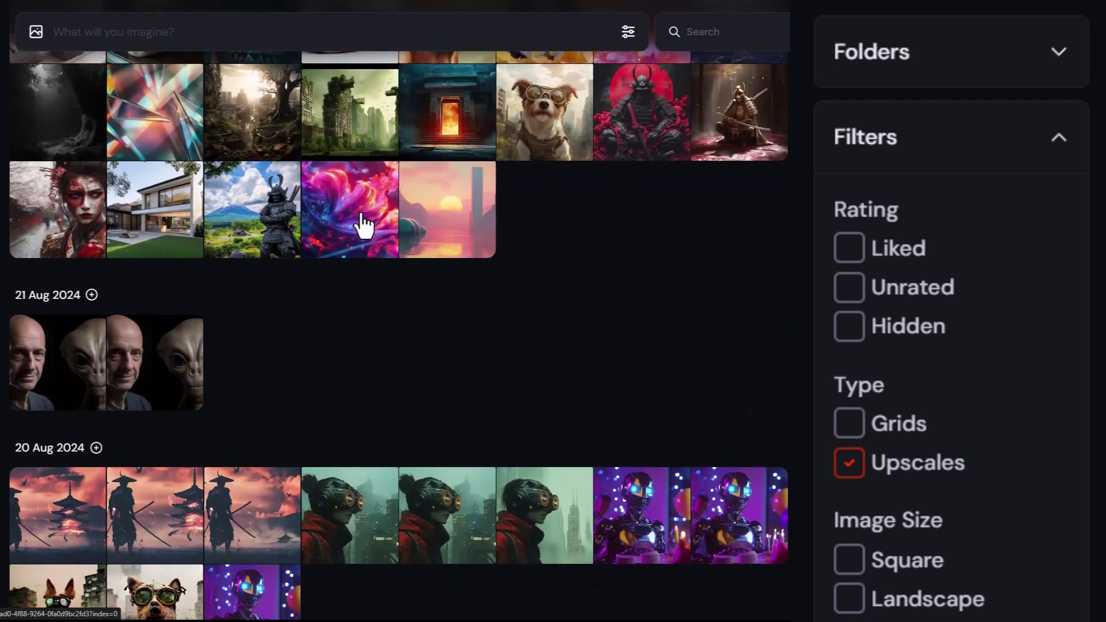
{"action": "scroll", "coordinate": [247, 370], "scroll_direction": "up", "scroll_amount": 15}
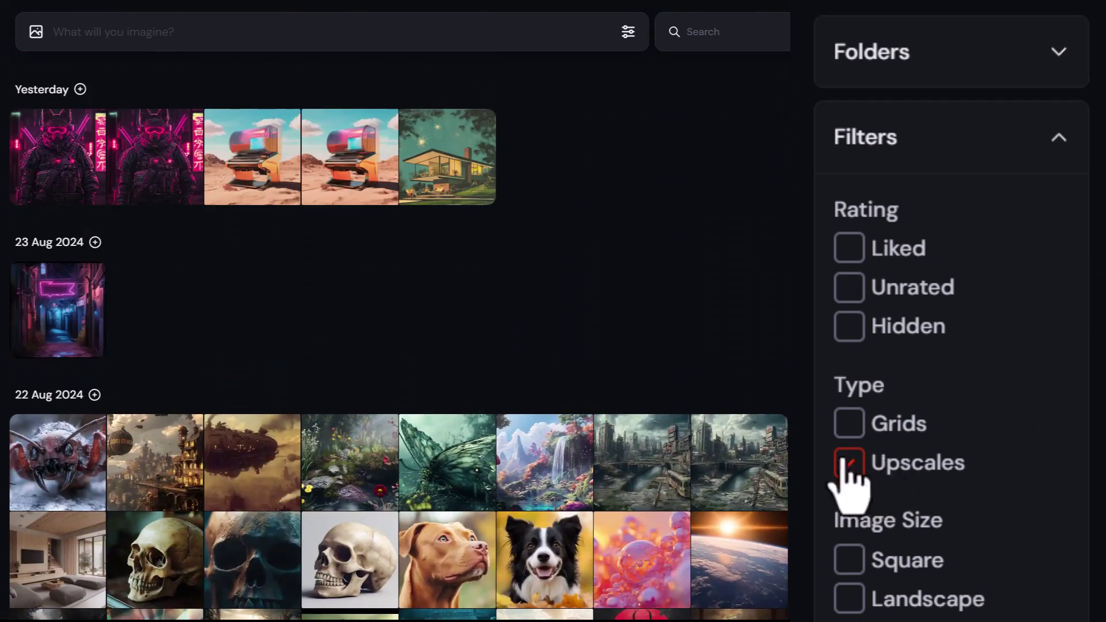
{"action": "left_click", "coordinate": [850, 464]}
Step: Check the gallery's View Options, return to filters, and open the Folders list
{"action": "scroll", "coordinate": [909, 570], "scroll_direction": "down", "scroll_amount": 7}
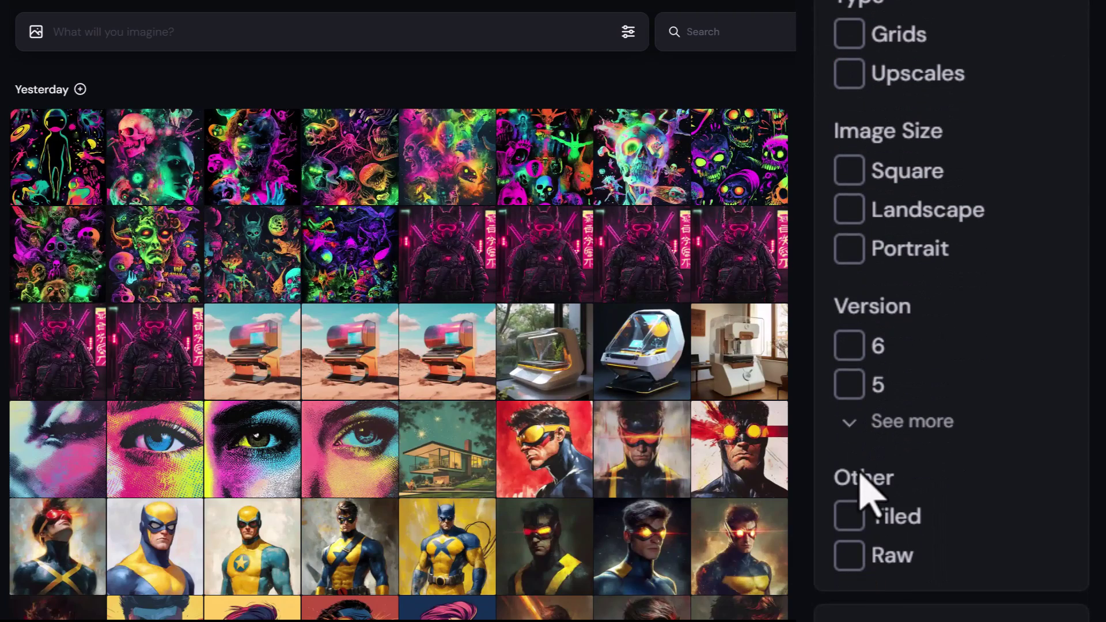
{"action": "left_click", "coordinate": [860, 91]}
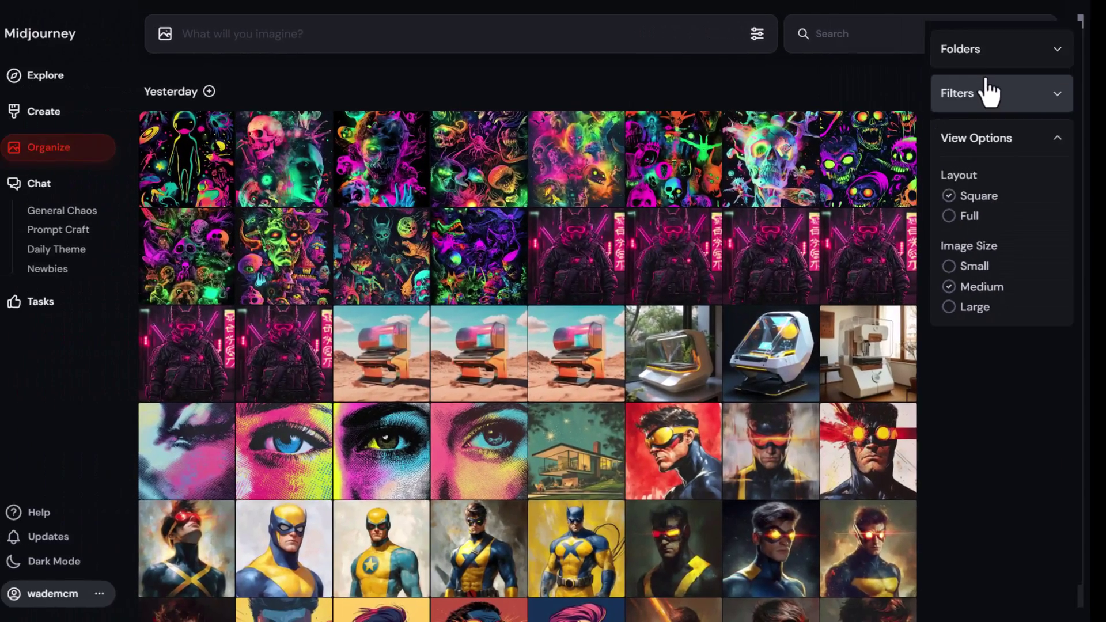
{"action": "left_click", "coordinate": [988, 92]}
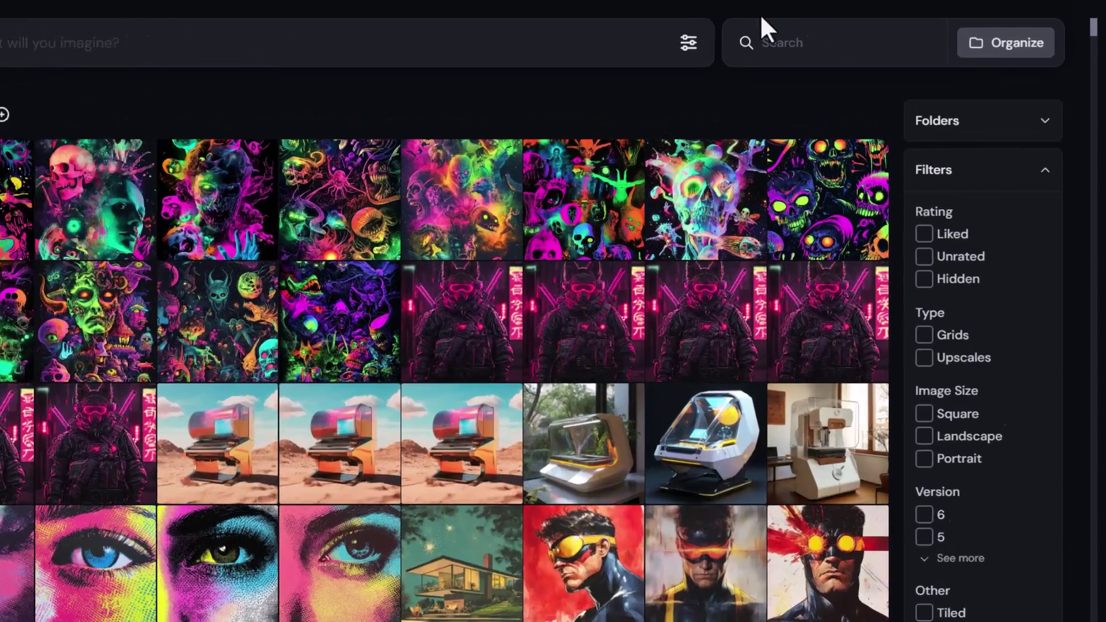
{"action": "left_click", "coordinate": [865, 36]}
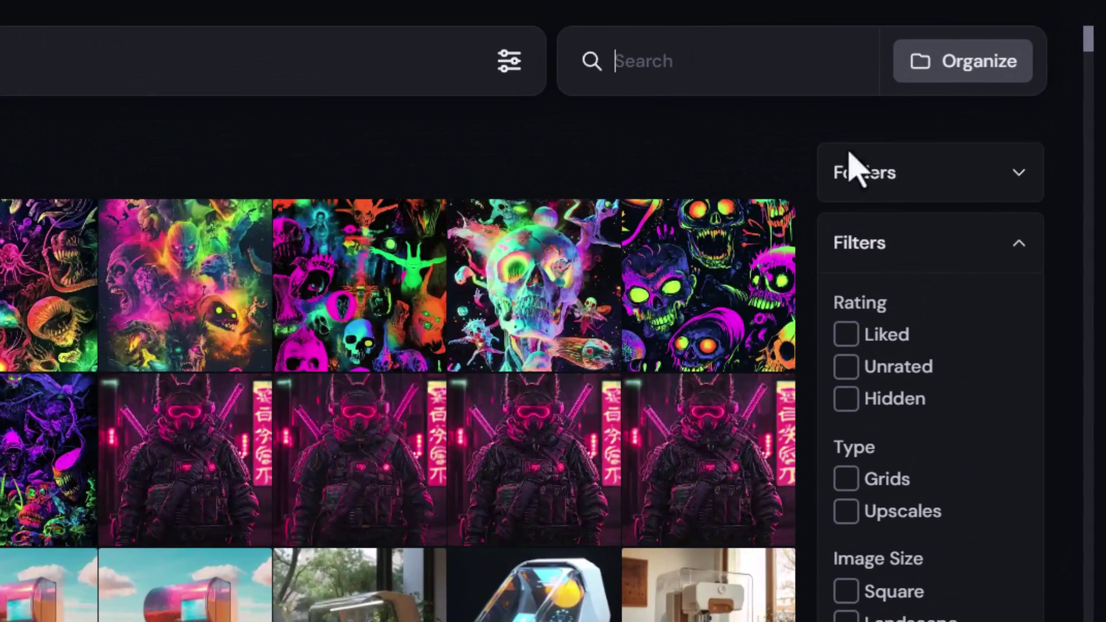
{"action": "left_click", "coordinate": [928, 192]}
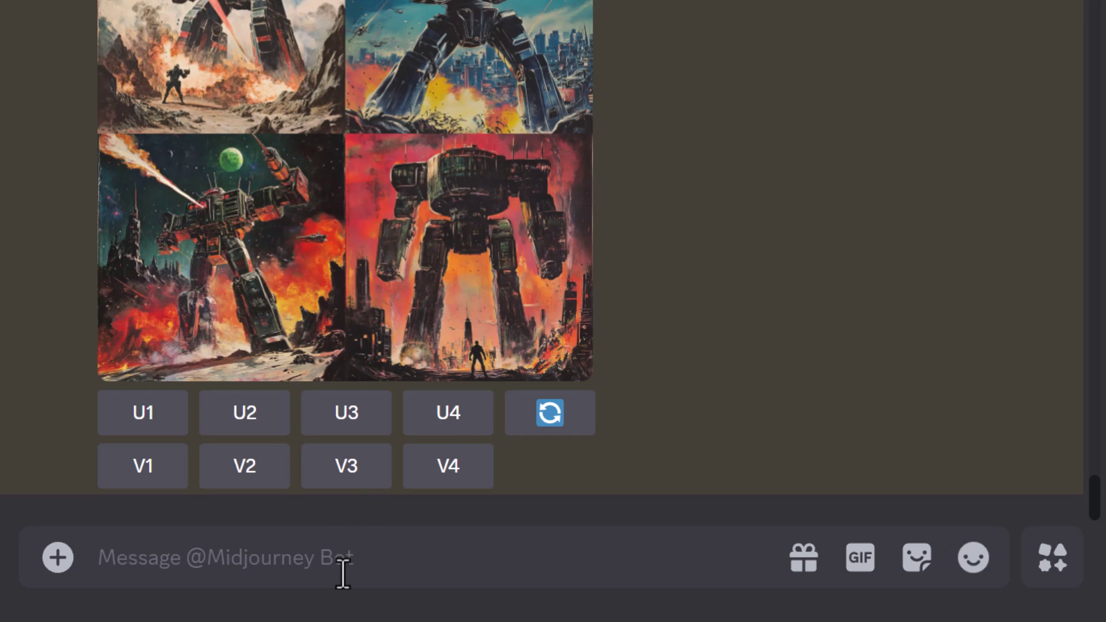
Step: Run /settings, try turning off Public mode, and highlight the reply saying Stealth mode isn't included
{"action": "type", "text": "/settings"}
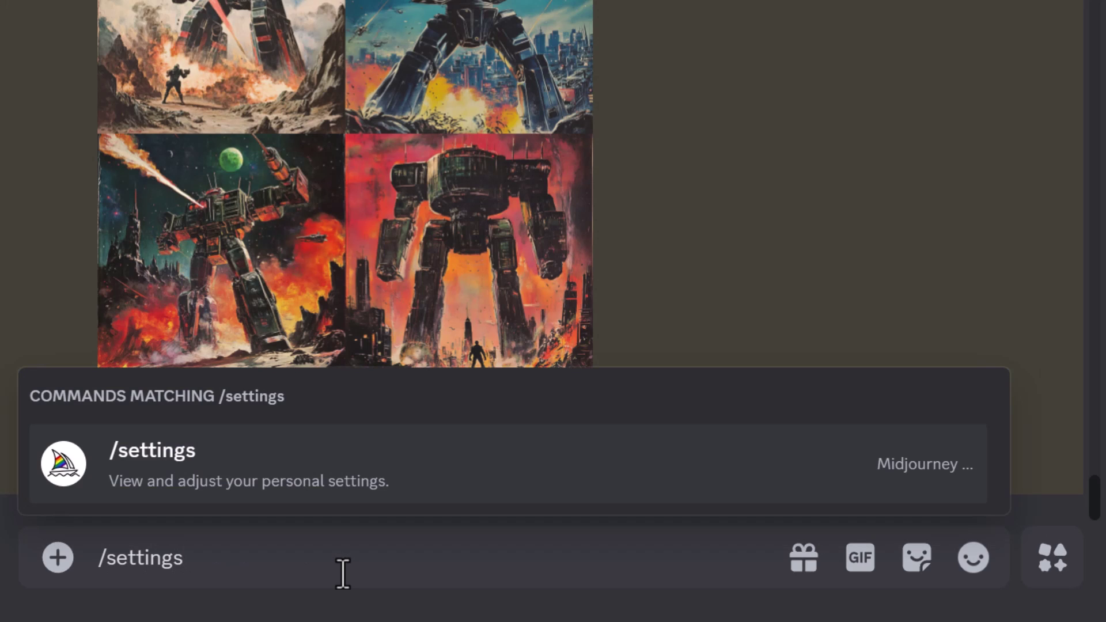
{"action": "key", "text": "Return"}
{"action": "key", "text": "Return"}
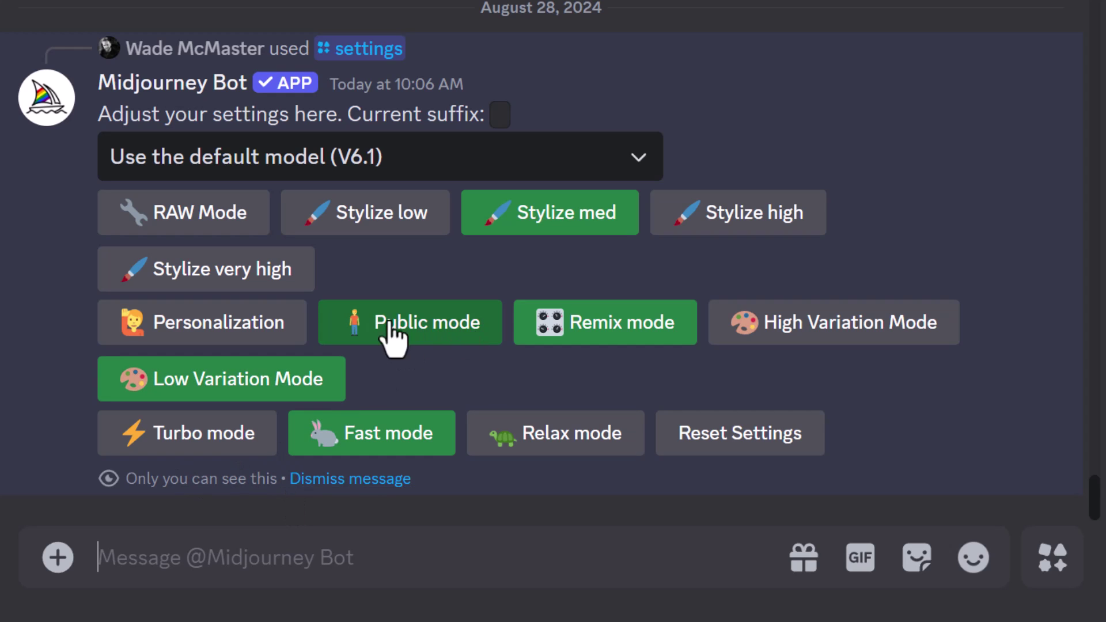
{"action": "left_click", "coordinate": [418, 343]}
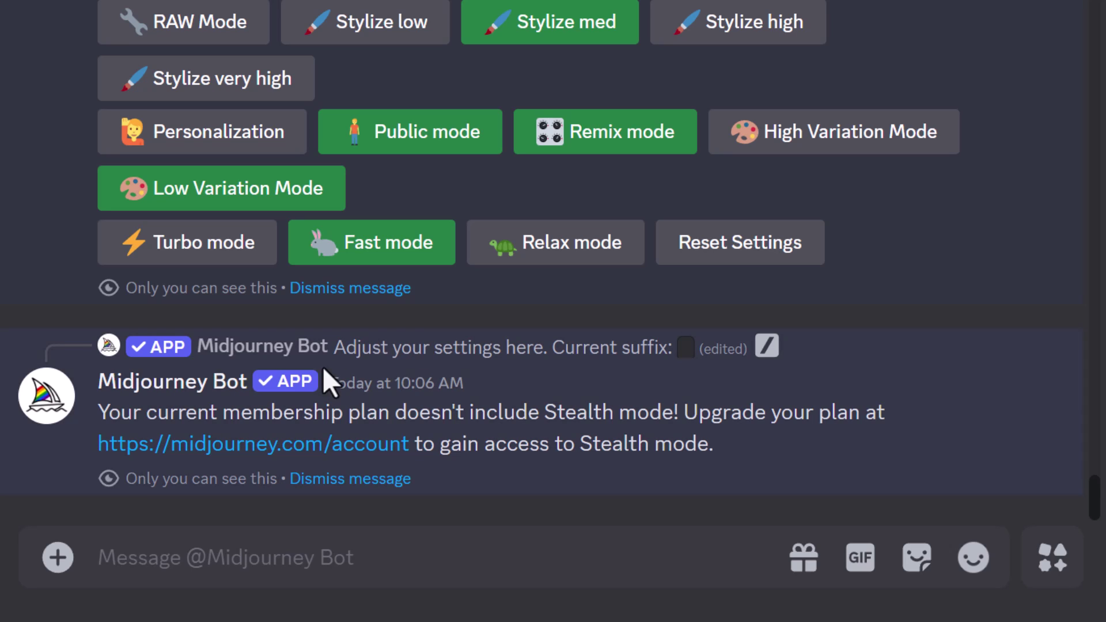
{"action": "left_click_drag", "start_coordinate": [146, 412], "coordinate": [698, 350]}
{"action": "left_click", "coordinate": [698, 351]}
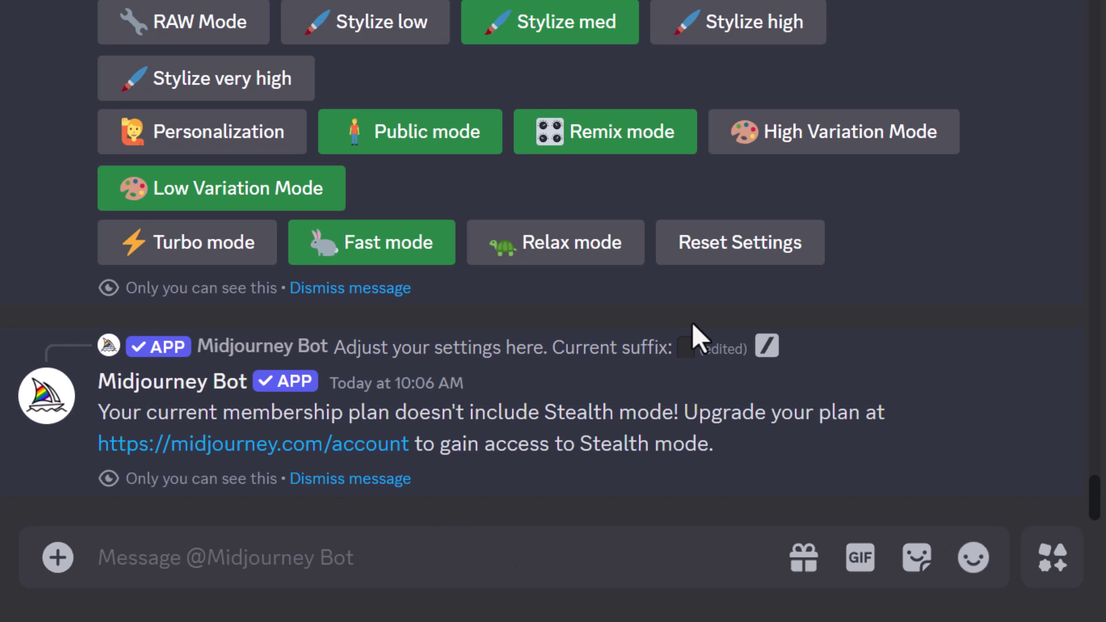